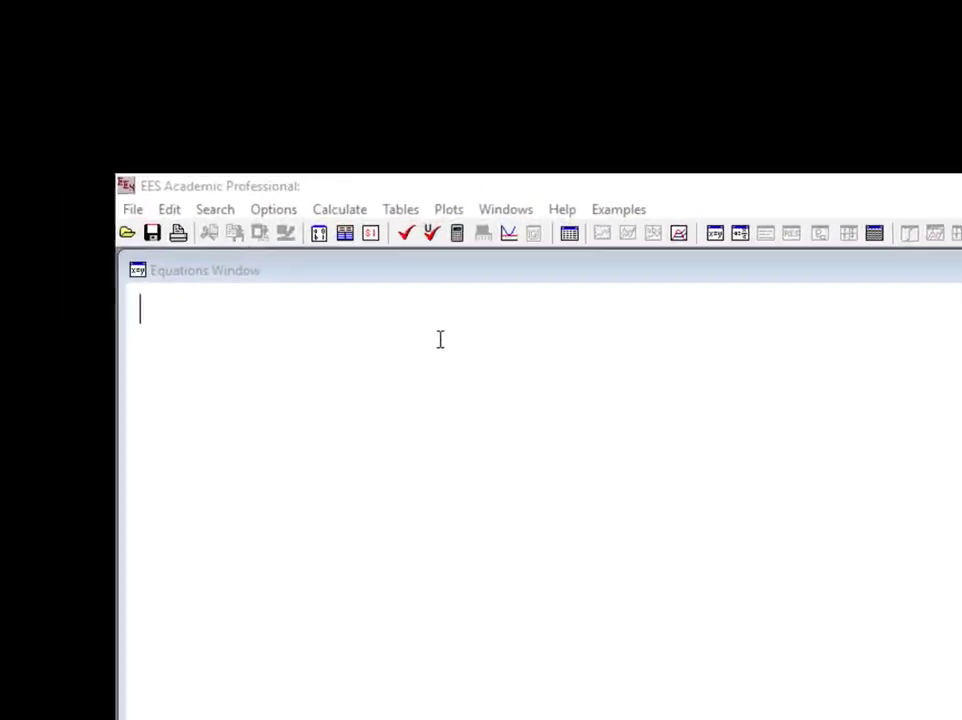
- Start a new property plot with Real Fluid and Ammonia selected as the fluid
left_click(472, 221)
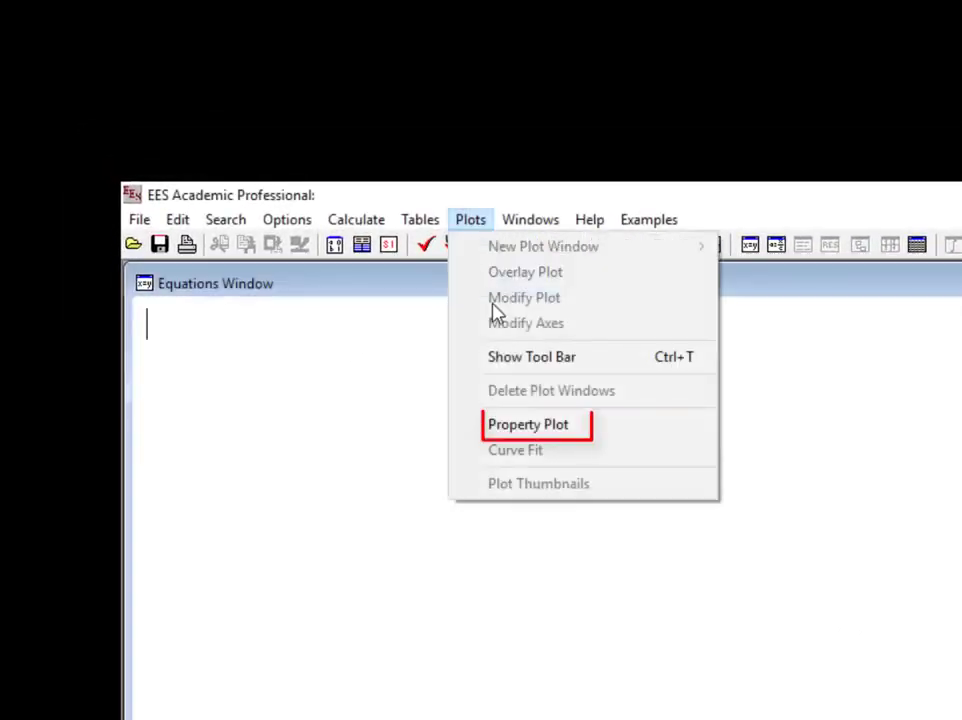
left_click(528, 424)
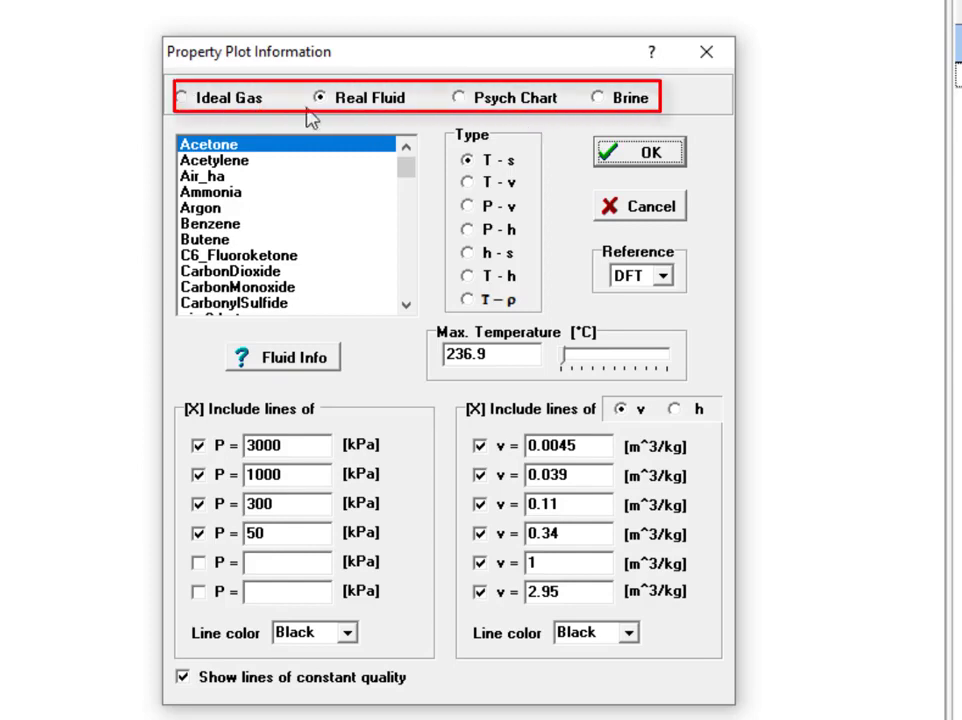
left_click(183, 100)
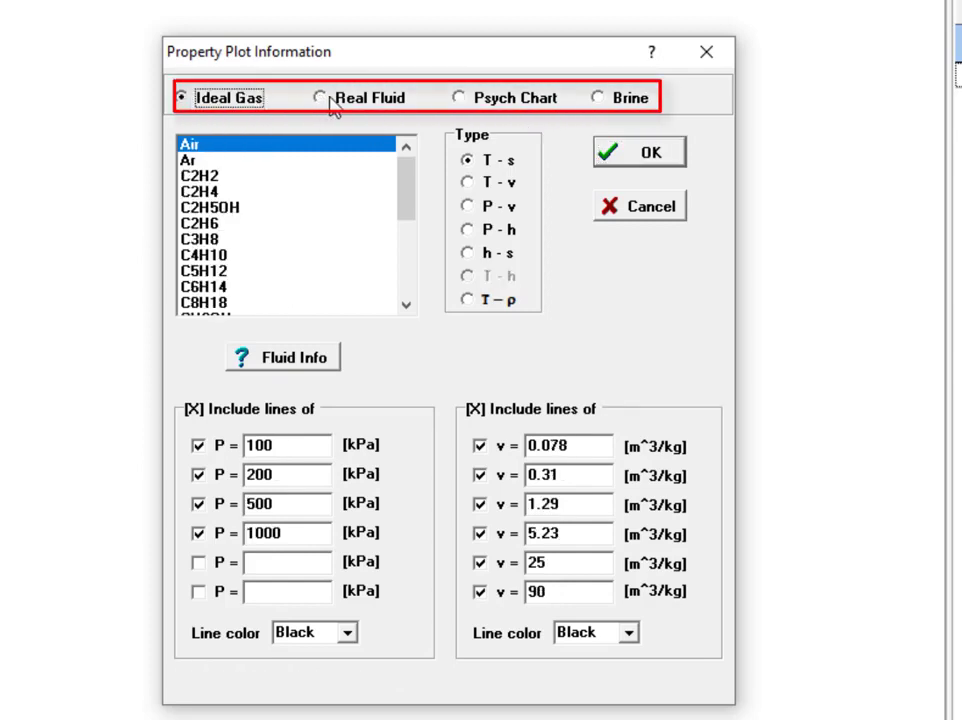
left_click(337, 104)
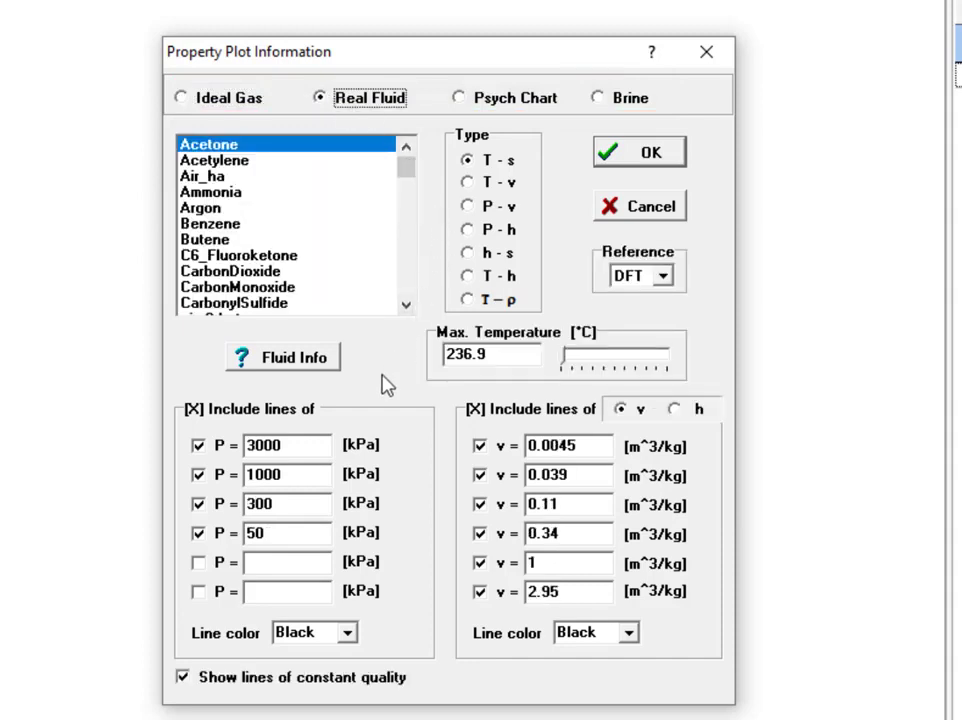
left_click(207, 192)
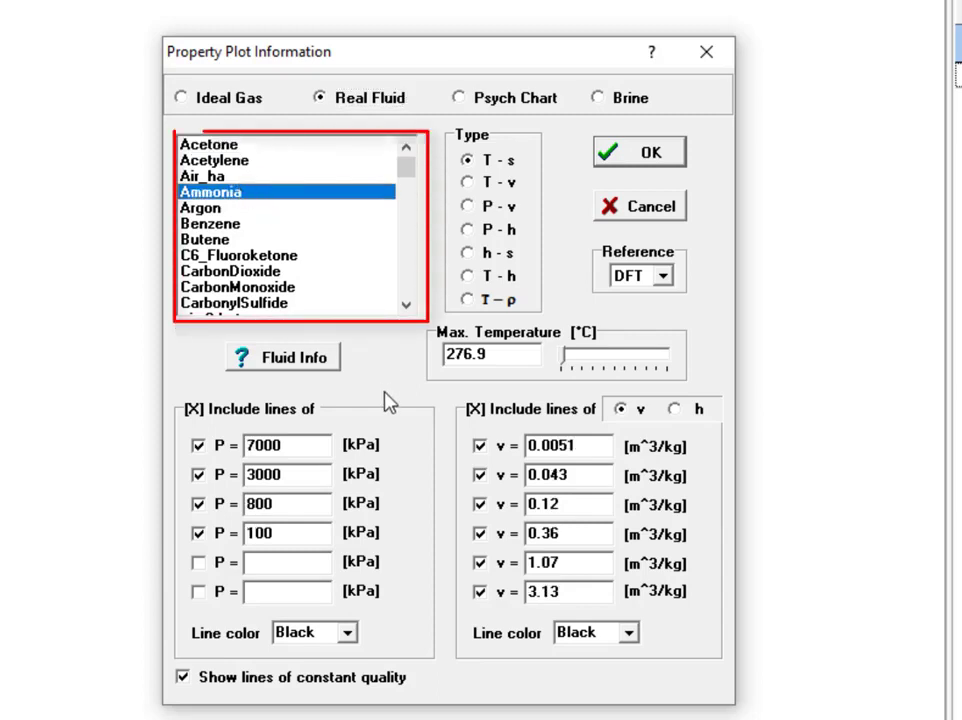
left_click_drag(405, 172, 421, 155)
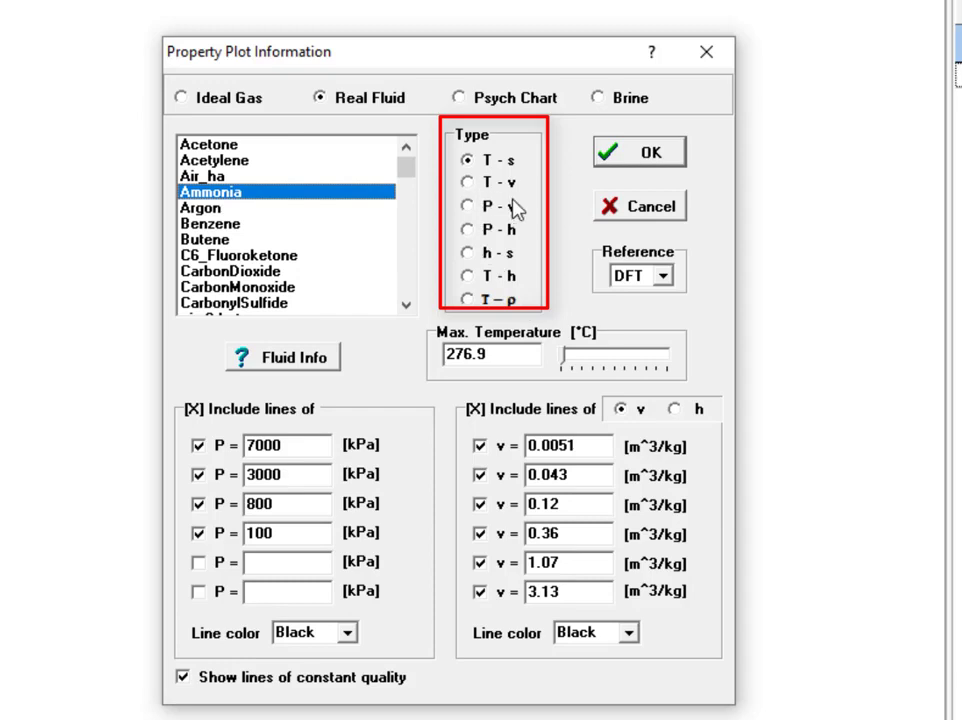
left_click(468, 184)
left_click(467, 206)
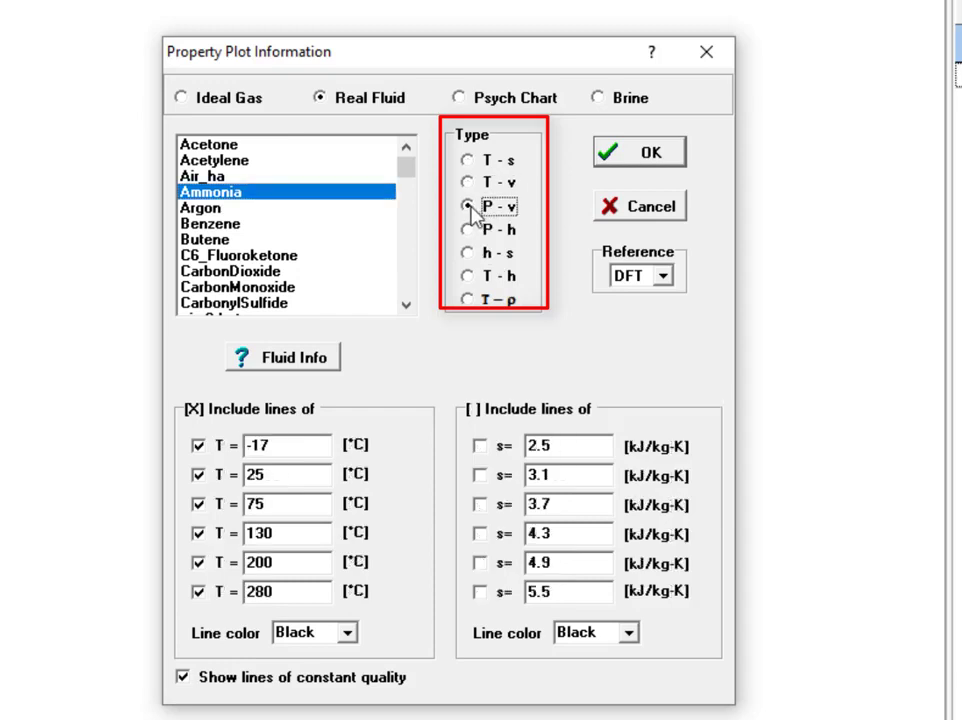
left_click(466, 161)
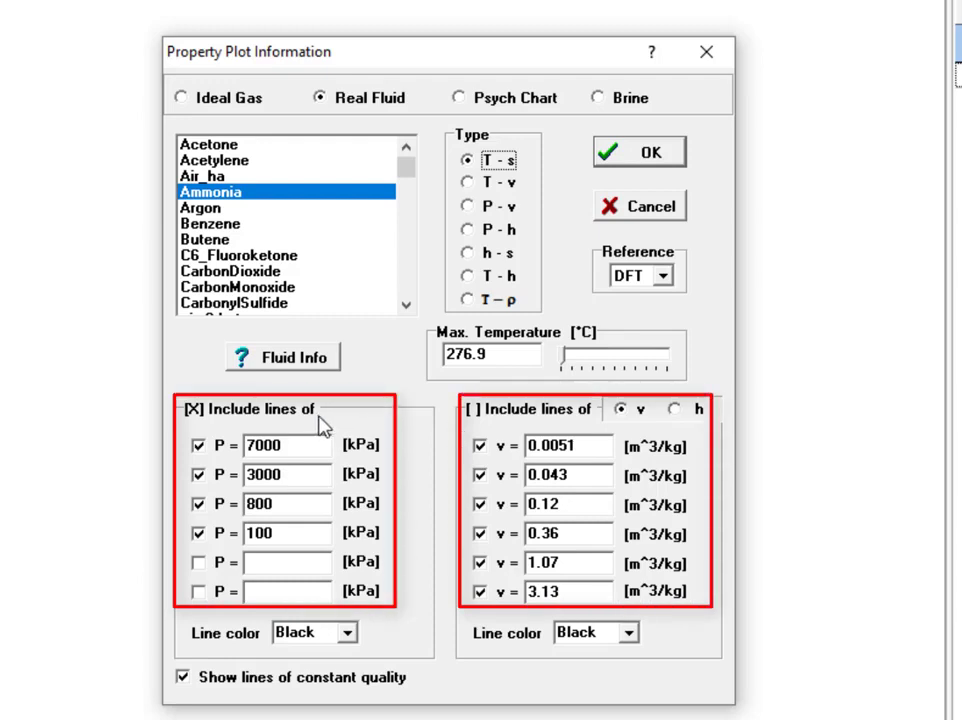
- Change the lowest constant-pressure line from 100 kPa to 200 kPa, keeping specific-volume lines
left_click(677, 410)
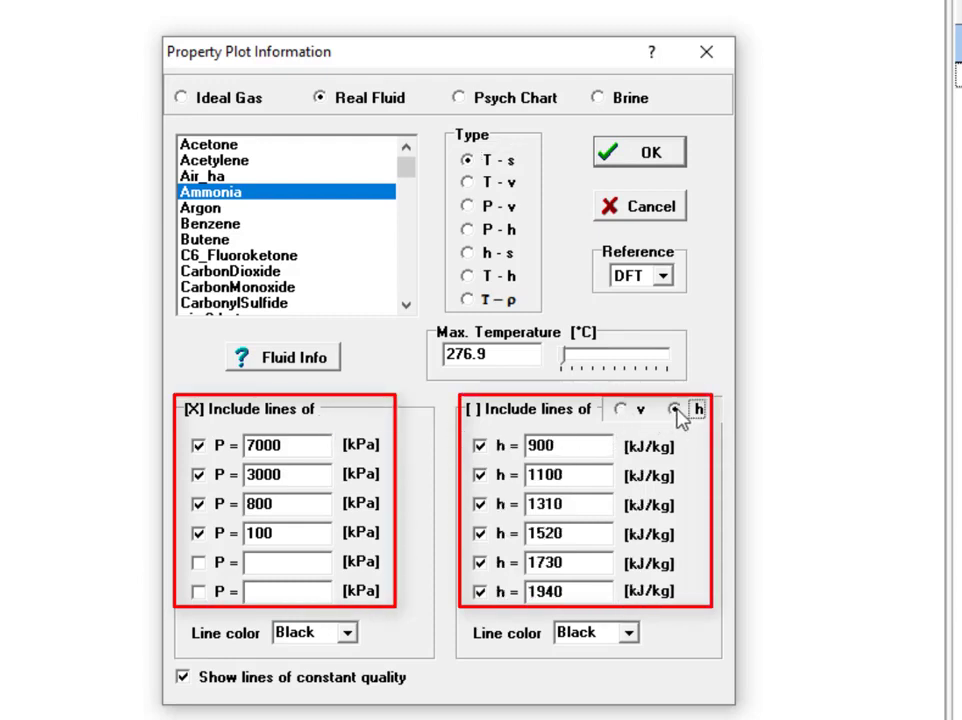
left_click(621, 410)
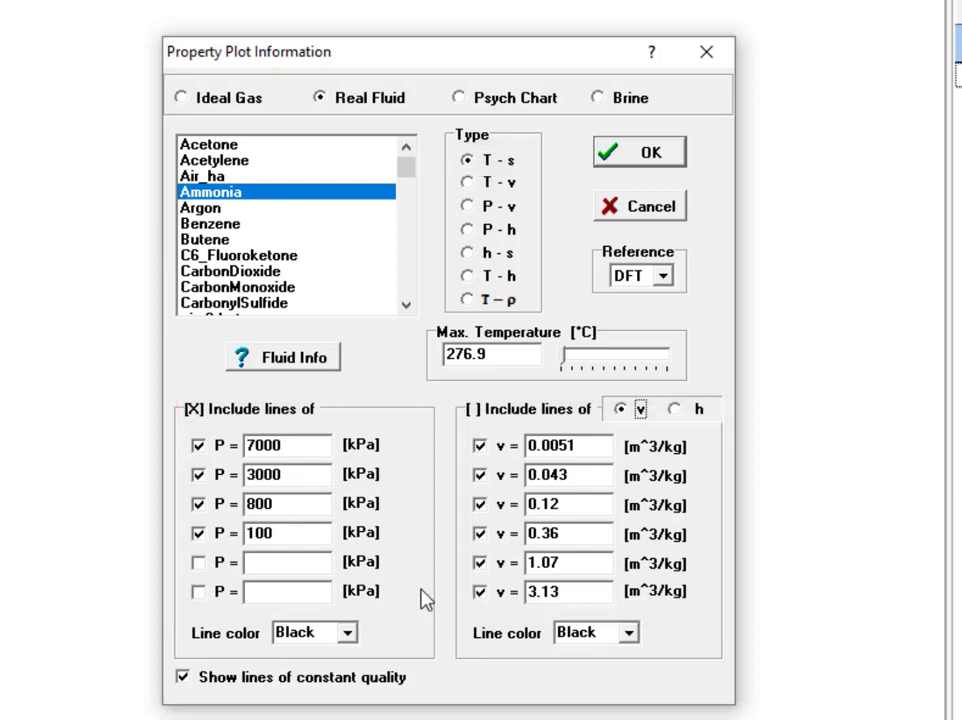
double_click(277, 535)
type("2")
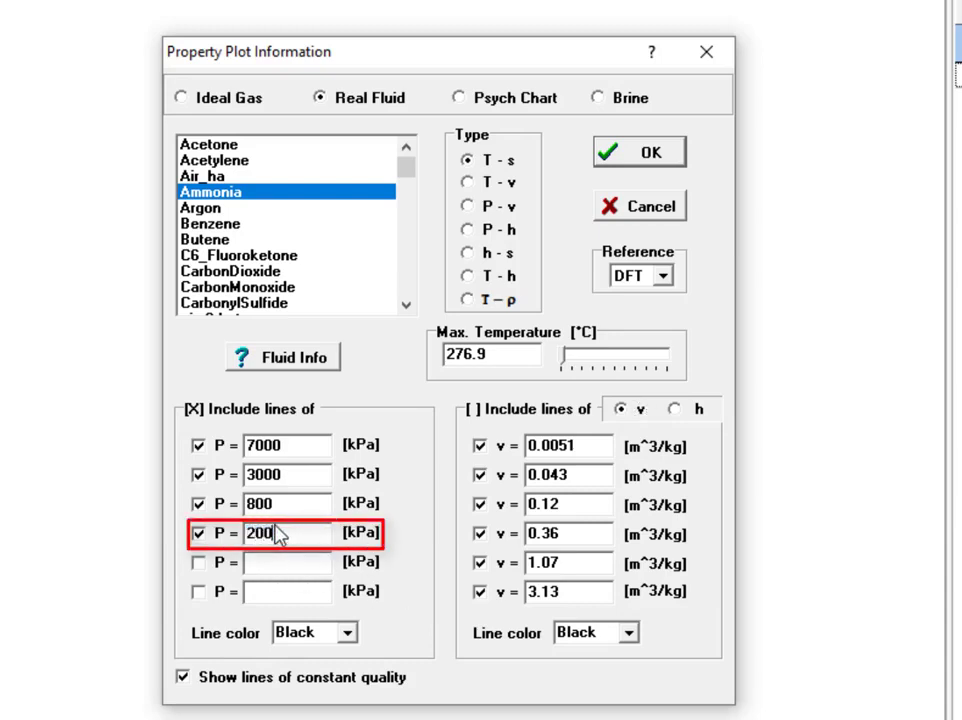
left_click(288, 507)
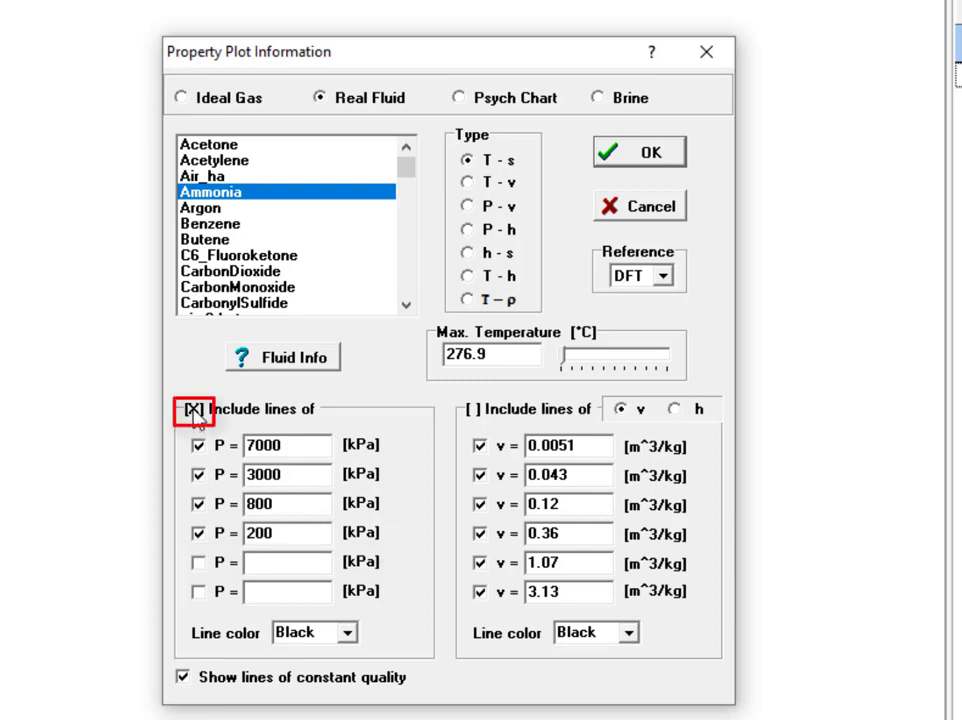
- Leave both the constant-pressure and specific-volume line groups included
left_click(473, 412)
left_click(476, 415)
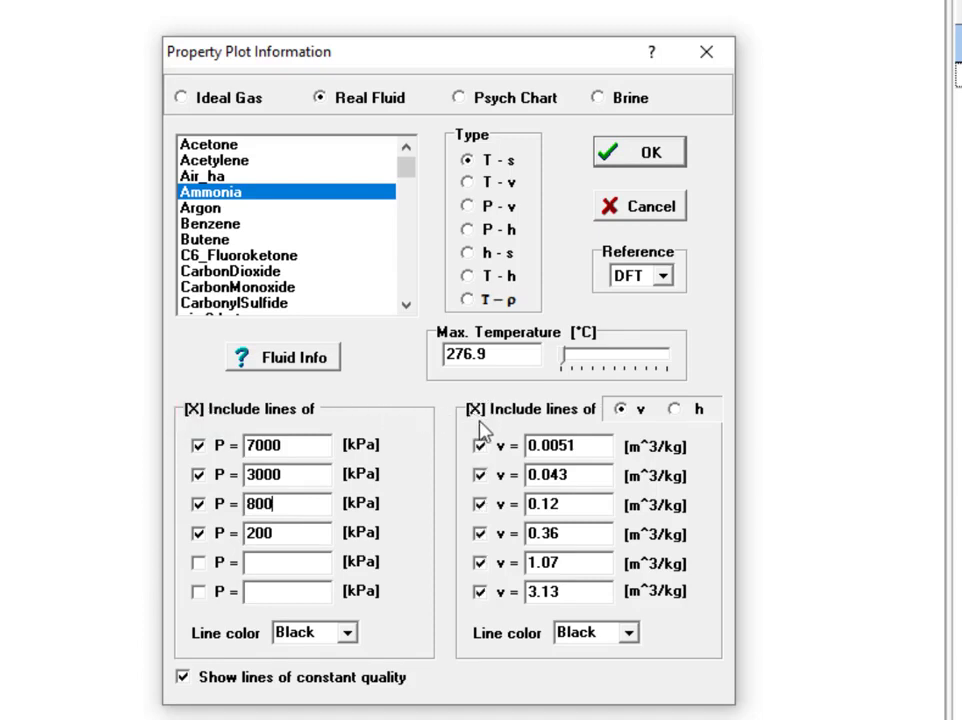
left_click(476, 415)
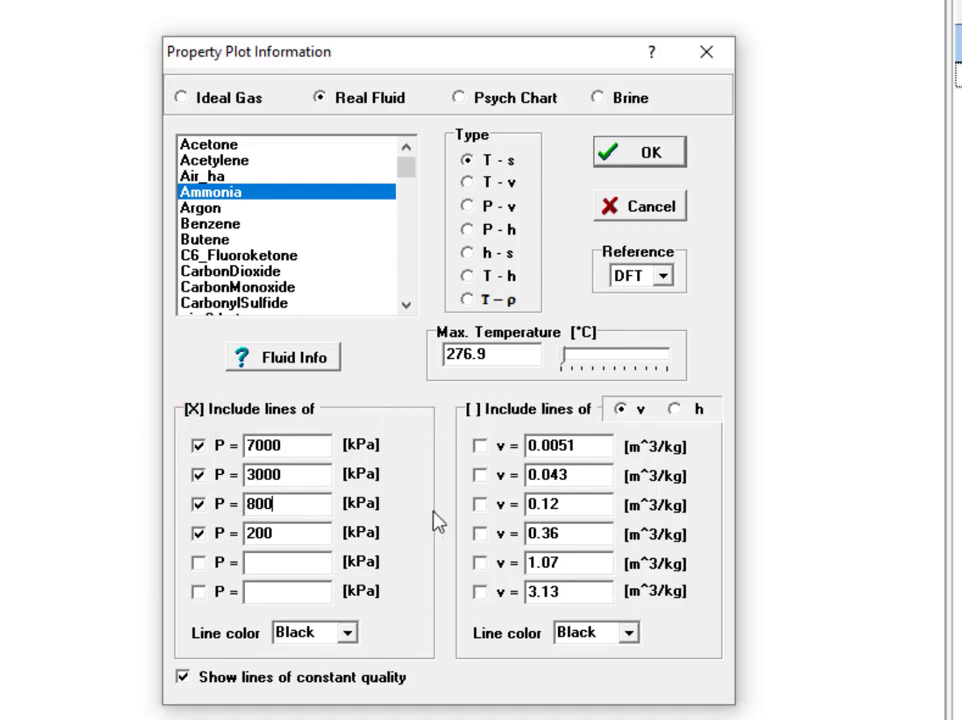
left_click(475, 414)
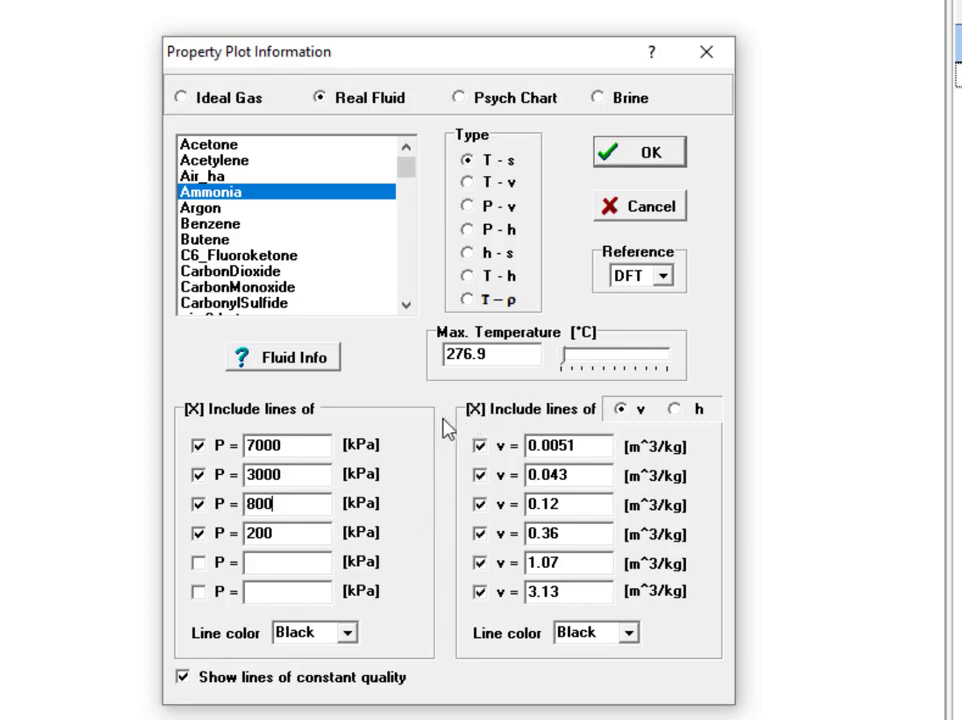
left_click(197, 413)
left_click(195, 412)
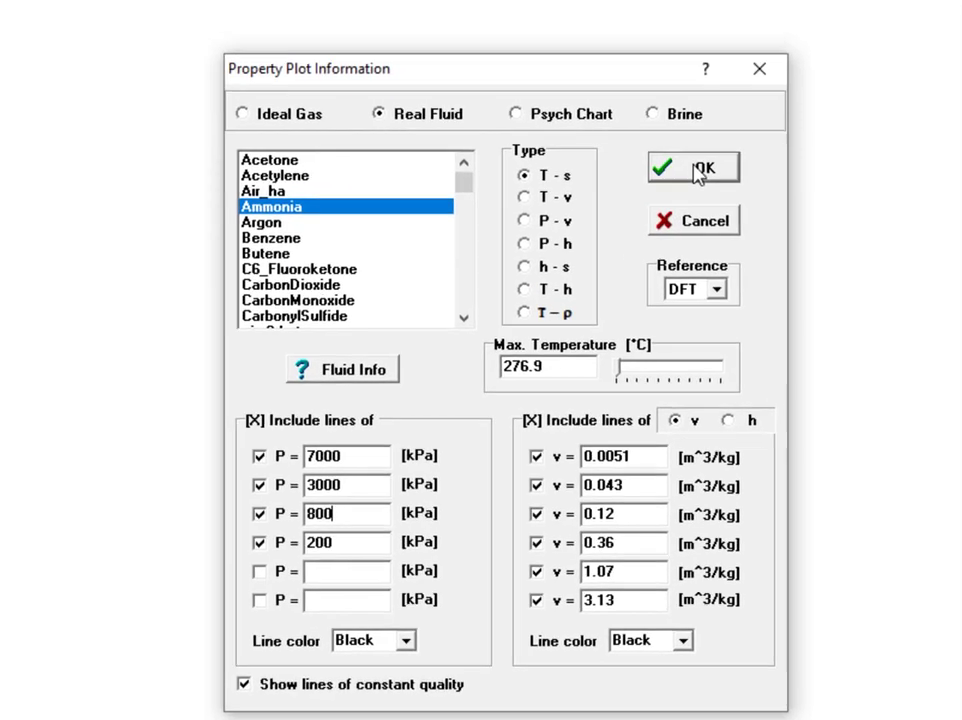
- Draw the Ammonia T-s plot and move the 0.043 label down its curve
left_click(646, 152)
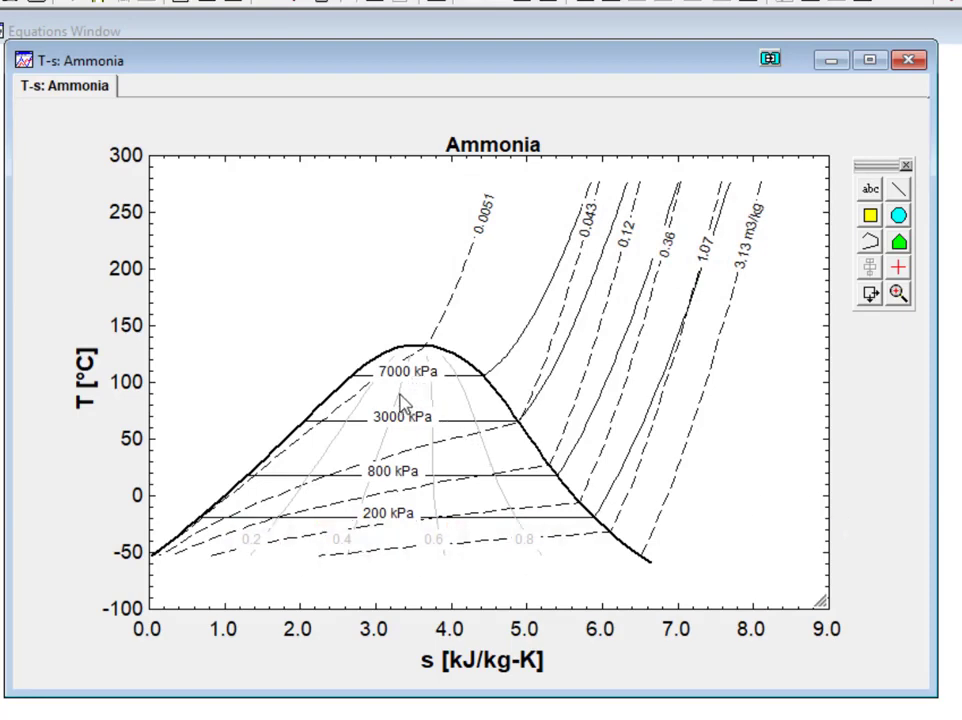
left_click(488, 226)
left_click_drag(576, 222, 574, 252)
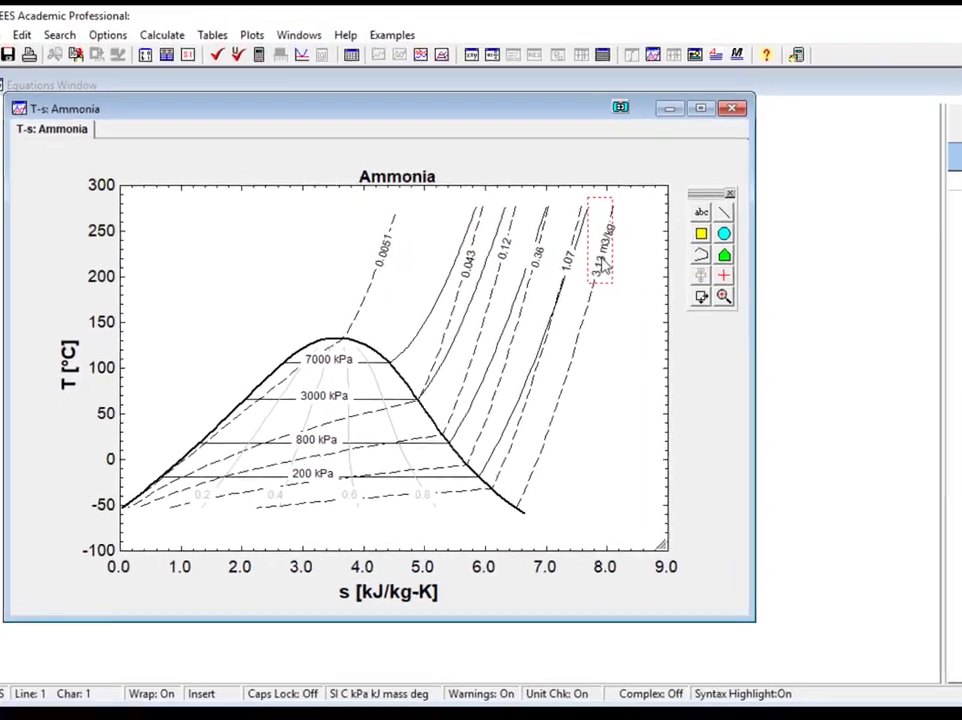
- Open the 3.13 m3/kg label's formatting and close it without changes
double_click(727, 255)
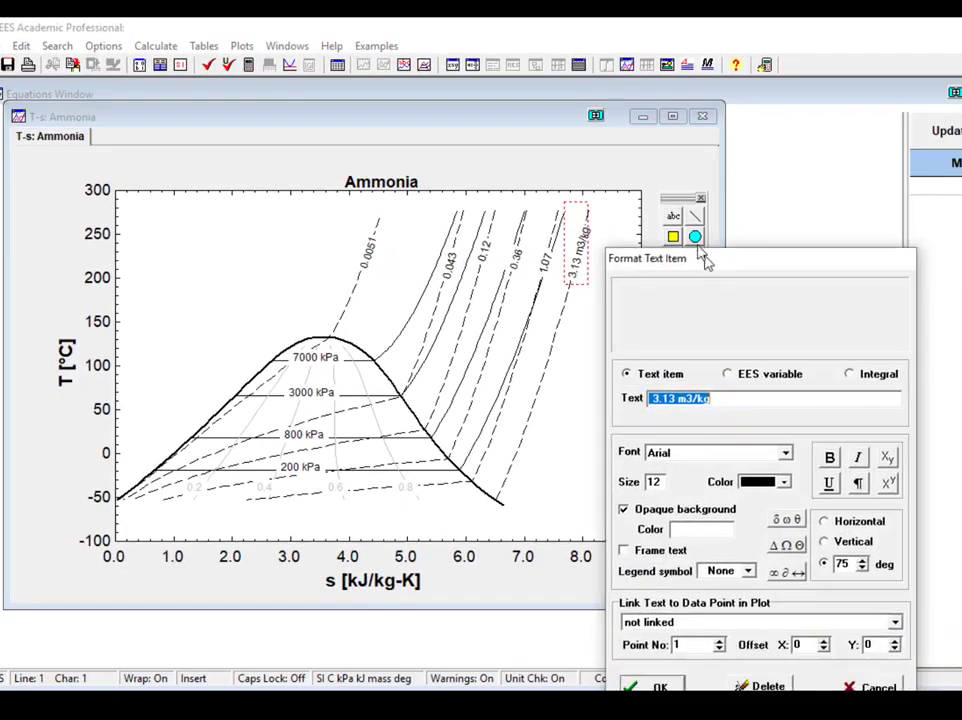
left_click_drag(705, 258, 681, 211)
left_click(701, 350)
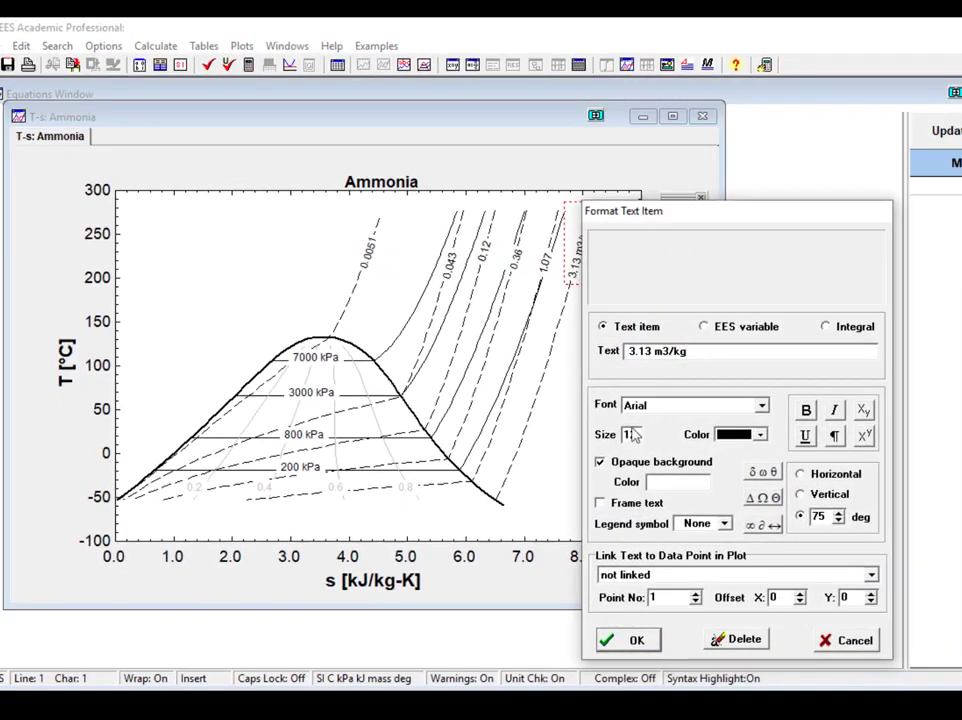
left_click(852, 640)
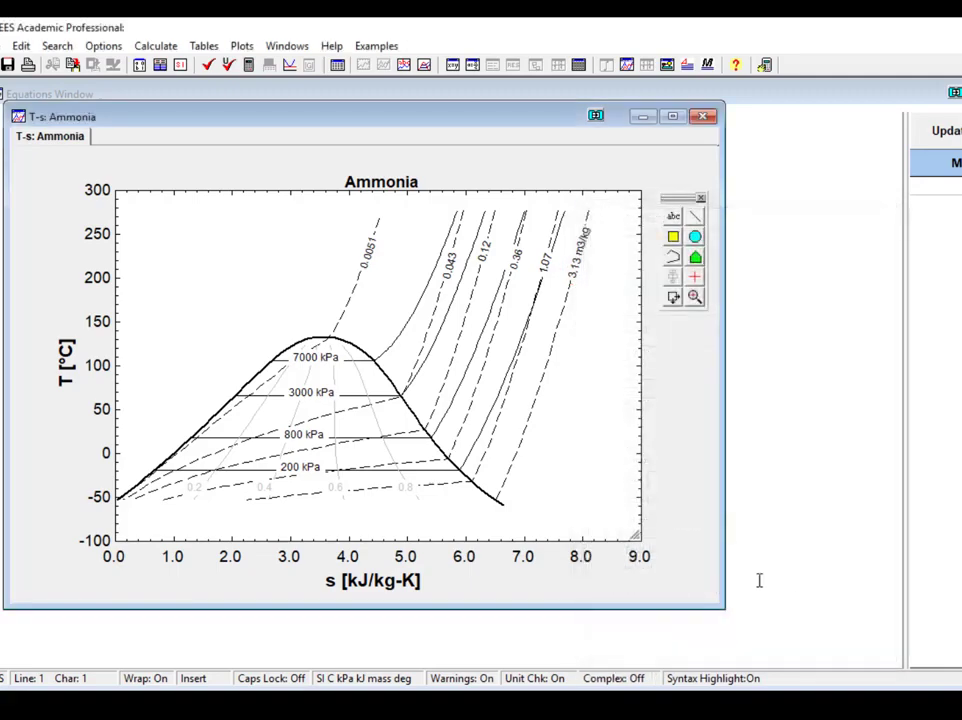
- Open the Modify Plot dialog listing all the plot's curves
double_click(613, 435)
left_click_drag(705, 282, 505, 152)
scroll(478, 264, "up", 2)
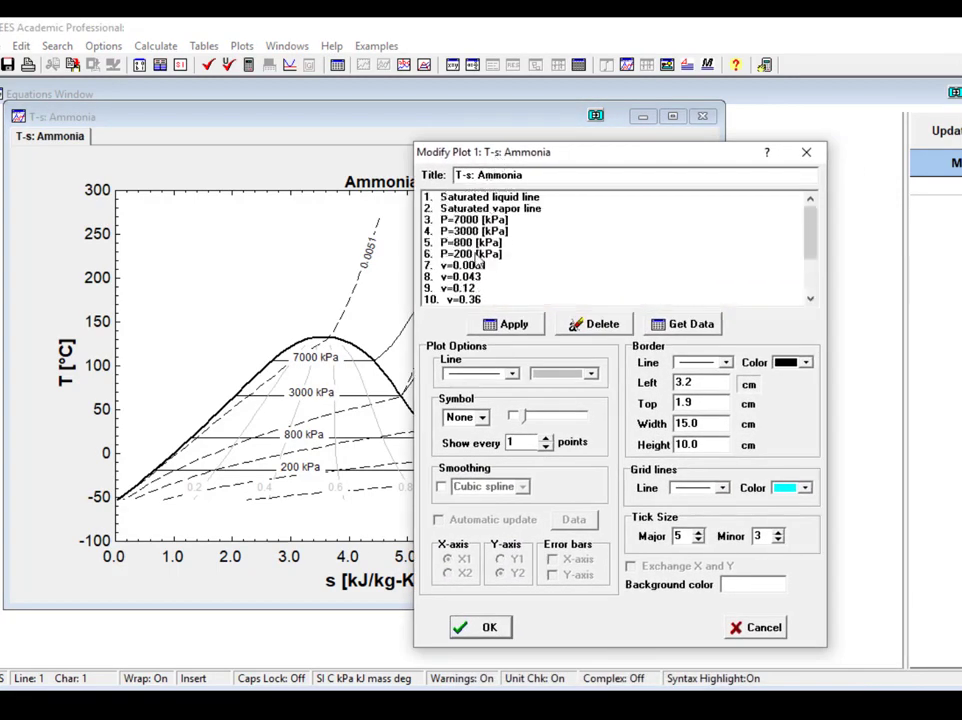
- Recolour the 7000, 3000, 800 and 200 kPa pressure lines red with a thicker line style
left_click(475, 219)
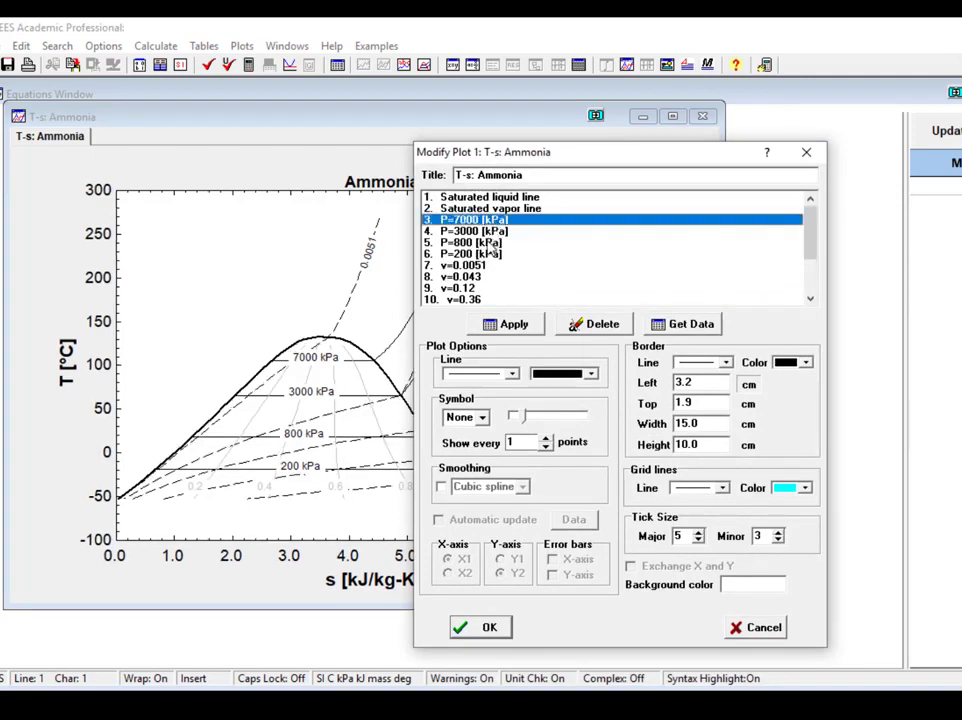
left_click(483, 256, "shift")
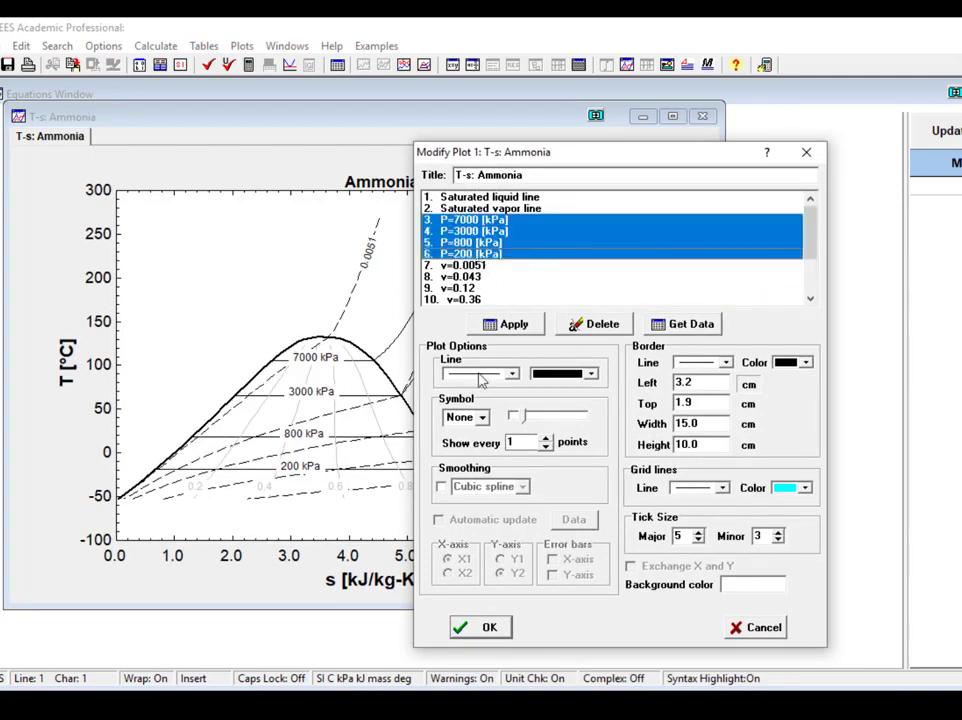
left_click(564, 373)
left_click(561, 407)
left_click(500, 373)
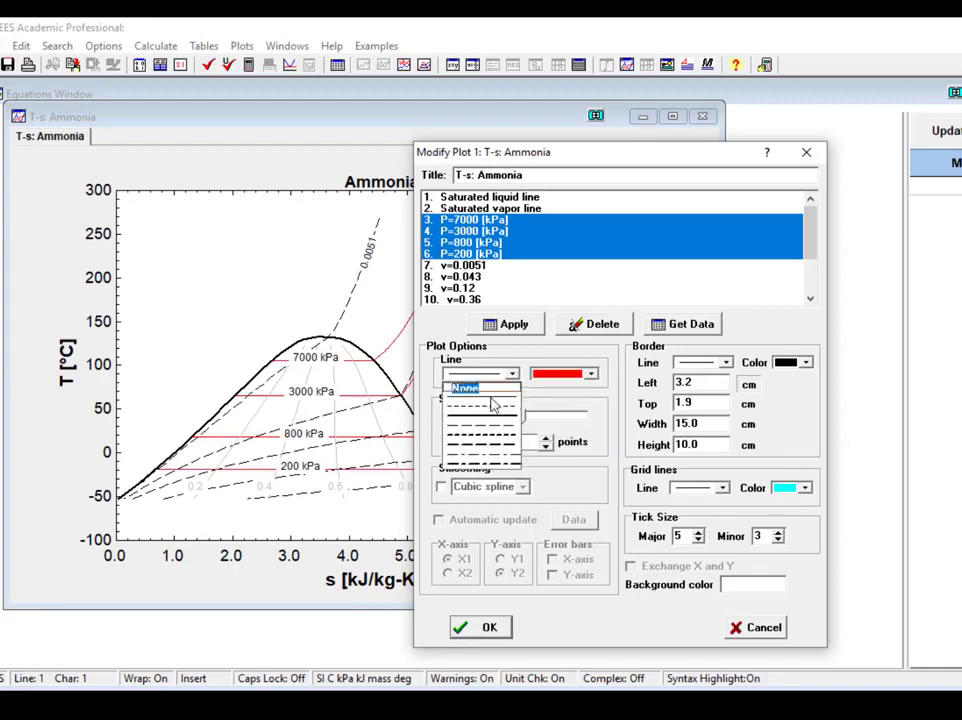
left_click(490, 427)
left_click(489, 628)
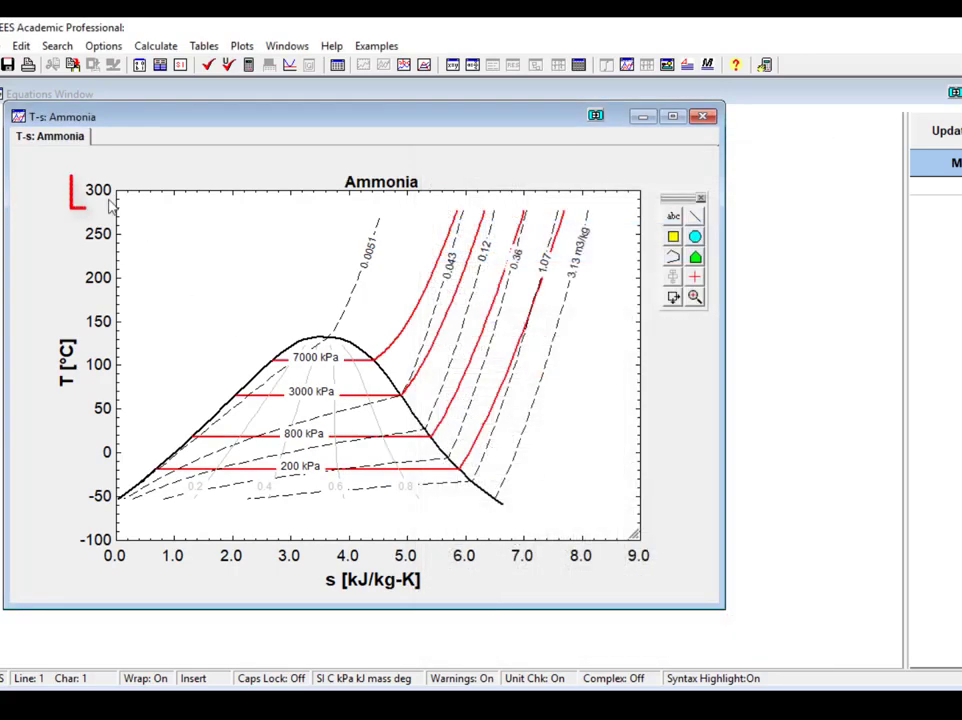
left_click(242, 46)
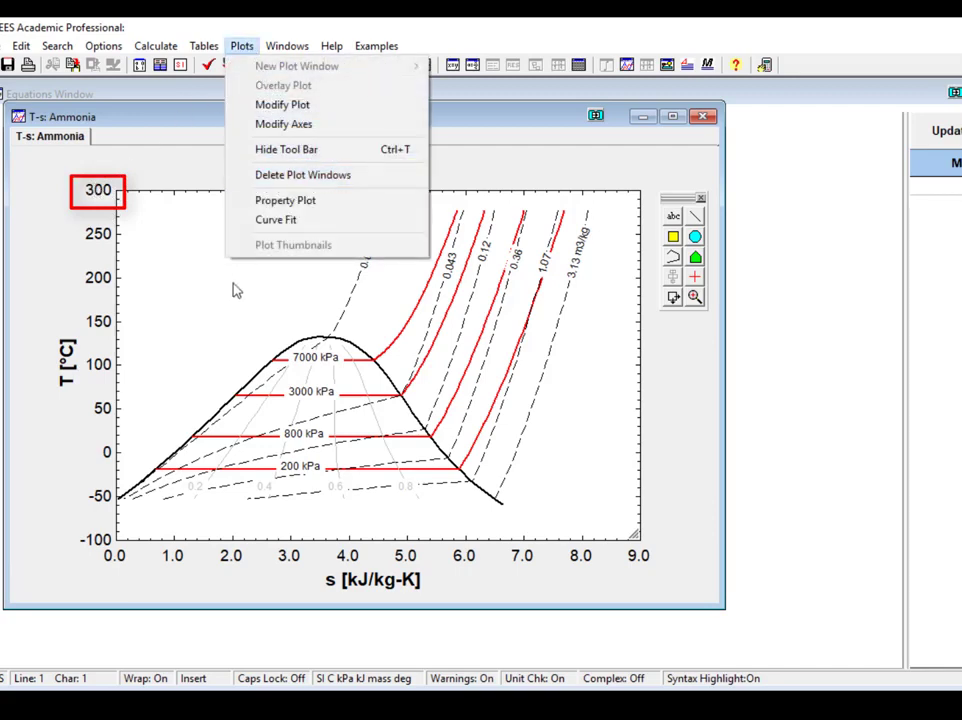
- Draw a second Ammonia T-s plot with the maximum temperature raised to 400 °C
left_click(240, 200)
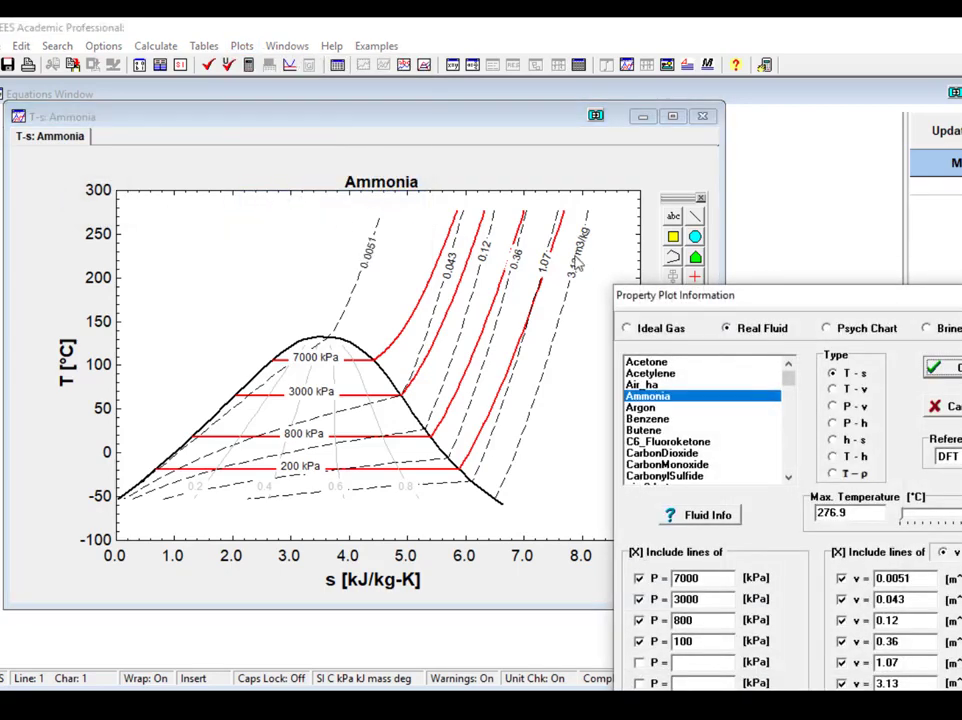
left_click_drag(698, 297, 370, 126)
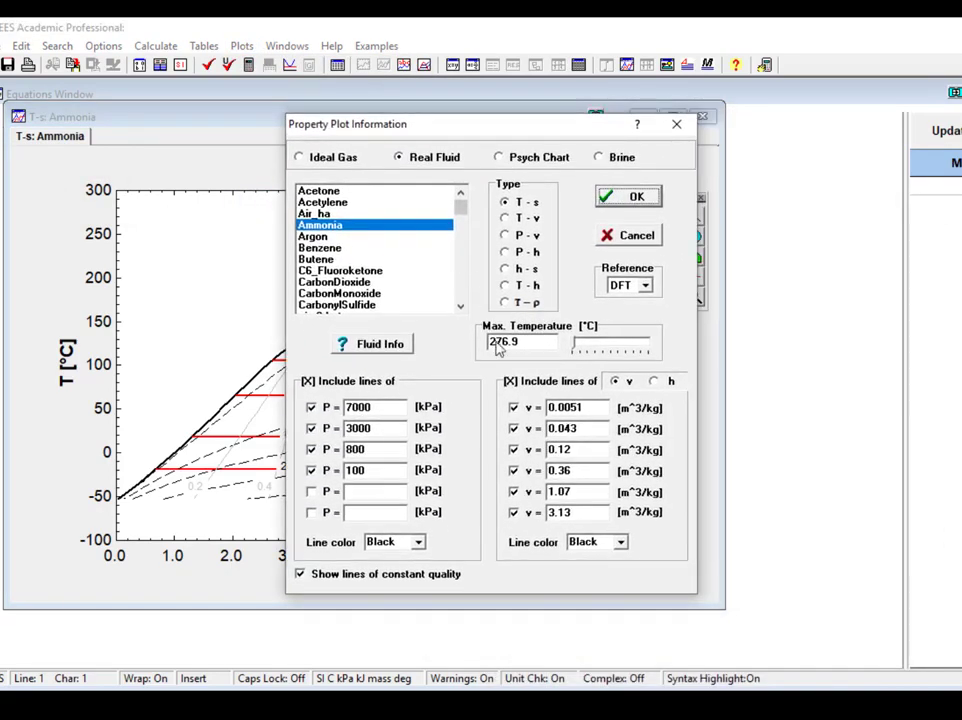
left_click(589, 349)
left_click(590, 350)
left_click_drag(589, 349, 630, 352)
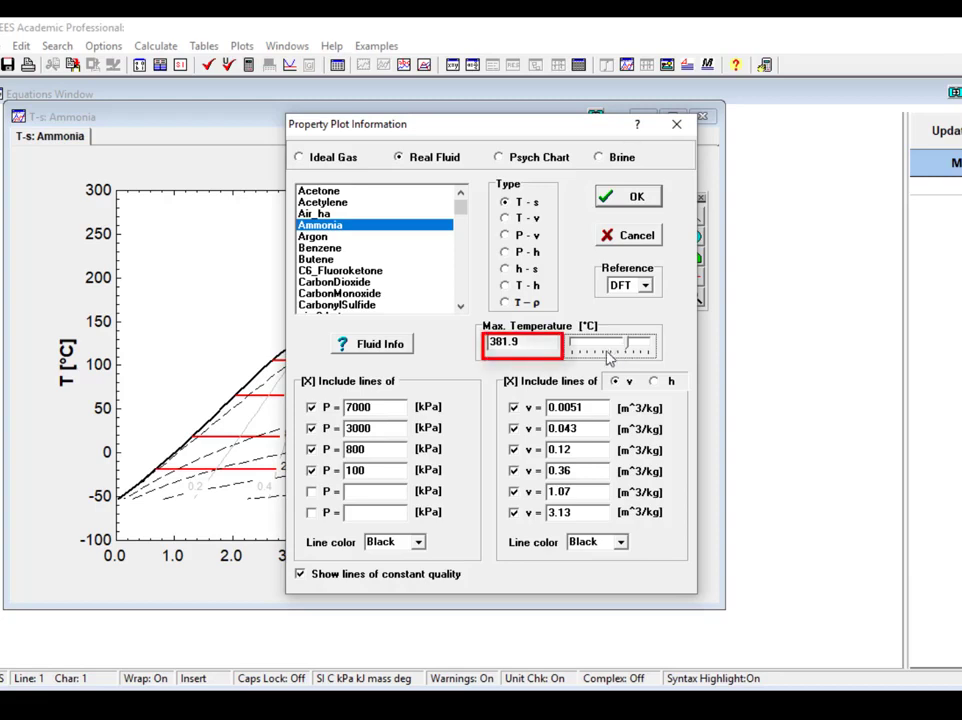
double_click(510, 343)
type("400")
key("Return")
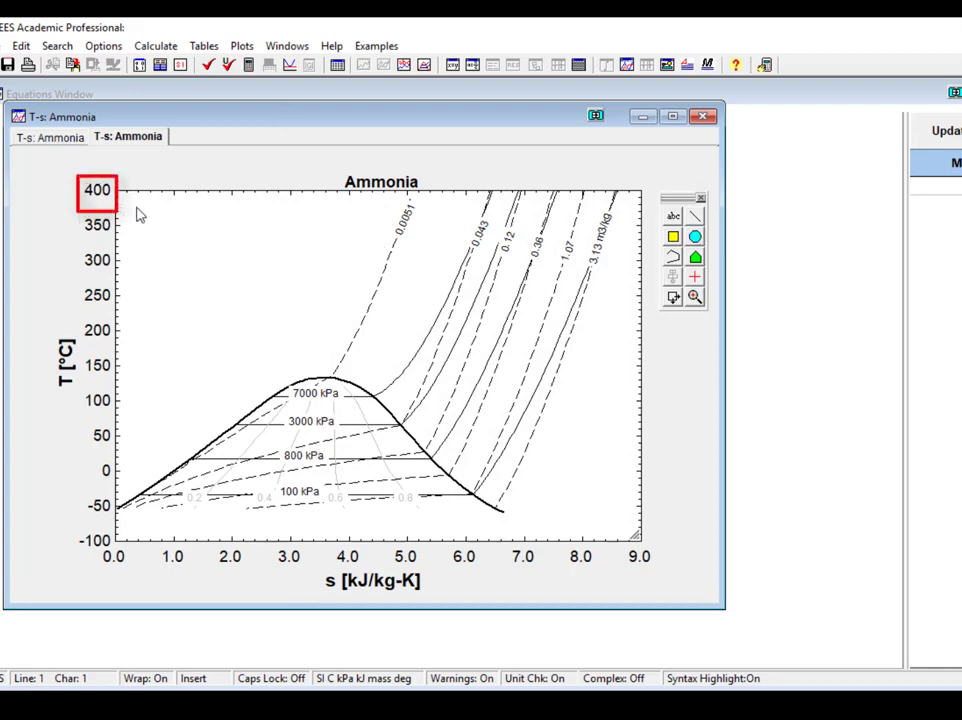
left_click(244, 47)
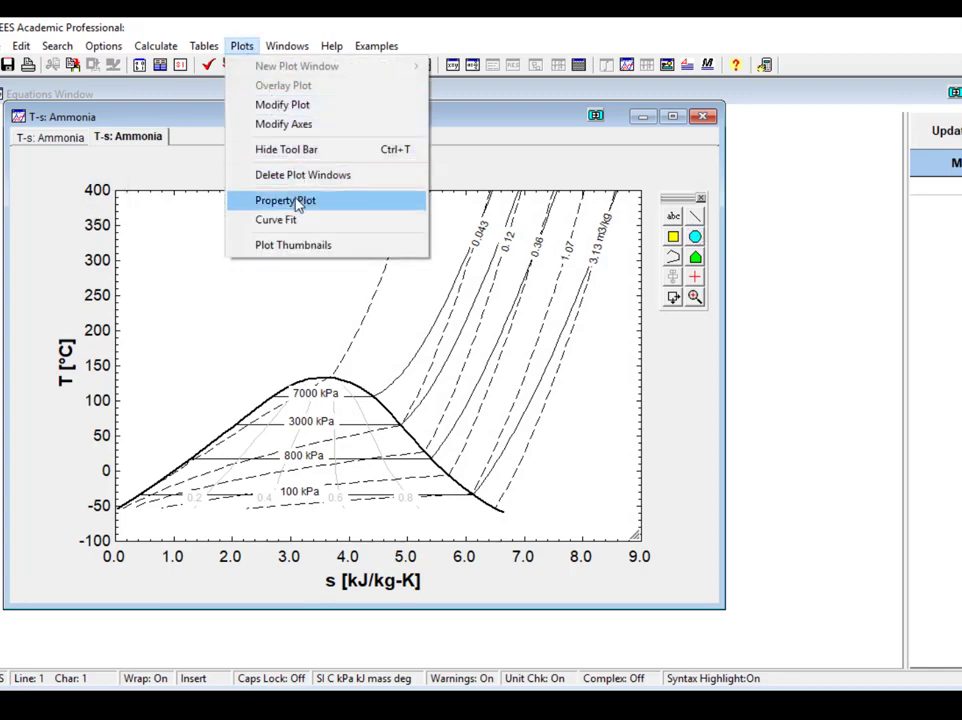
- Draw a T-s property plot for Air as an ideal gas
left_click(292, 200)
left_click(644, 327)
left_click_drag(687, 298, 528, 176)
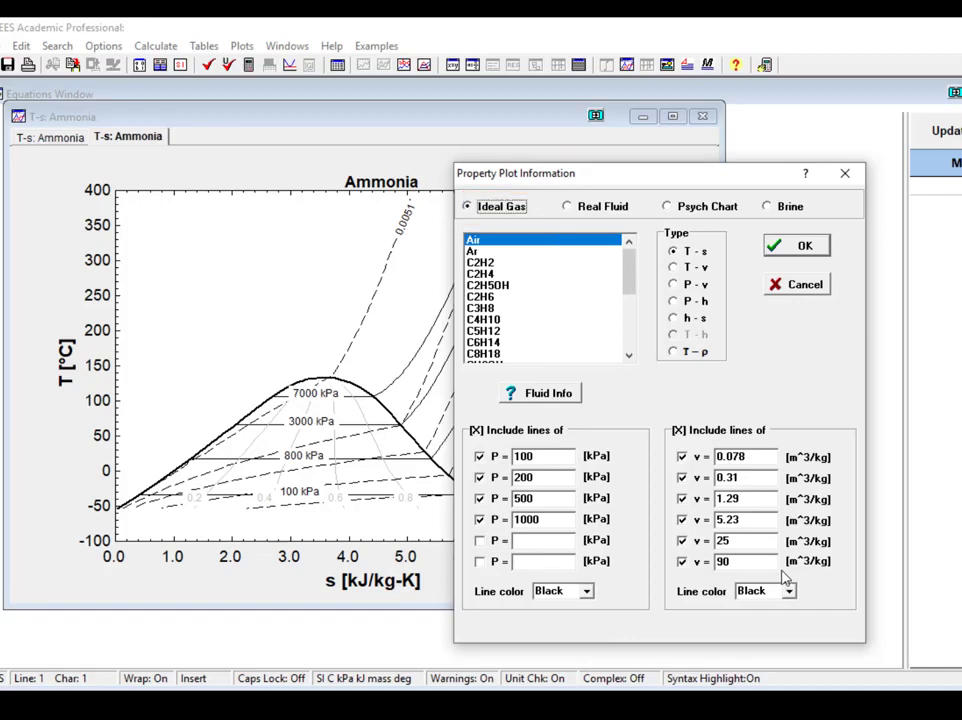
left_click(797, 246)
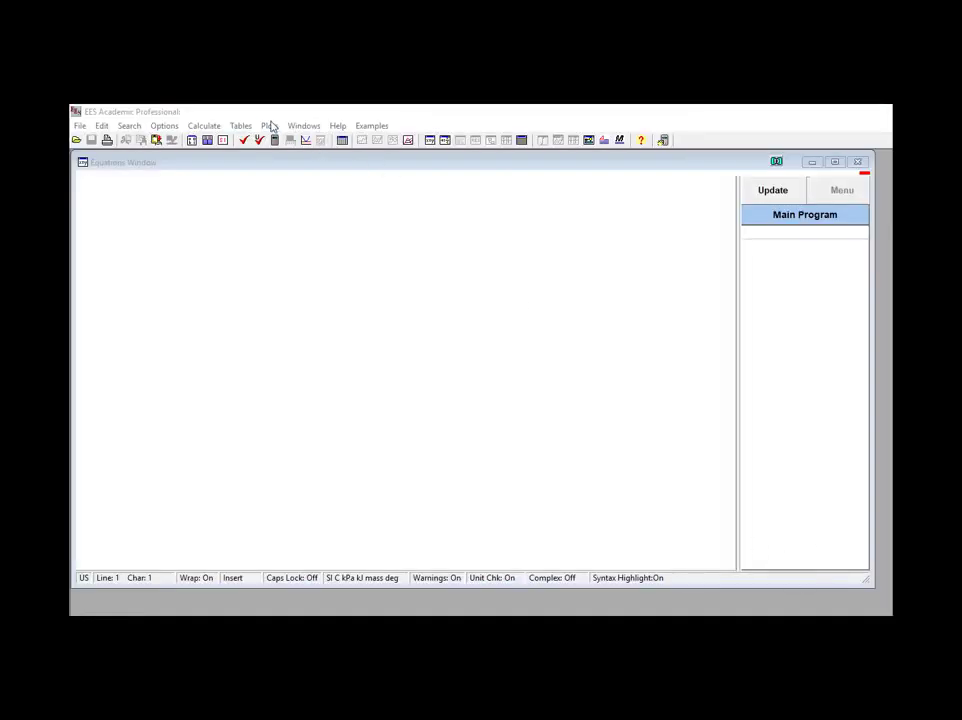
- Draw another ideal-gas Air T-s plot with its specific-volume lines coloured blue
left_click(269, 125)
left_click(315, 244)
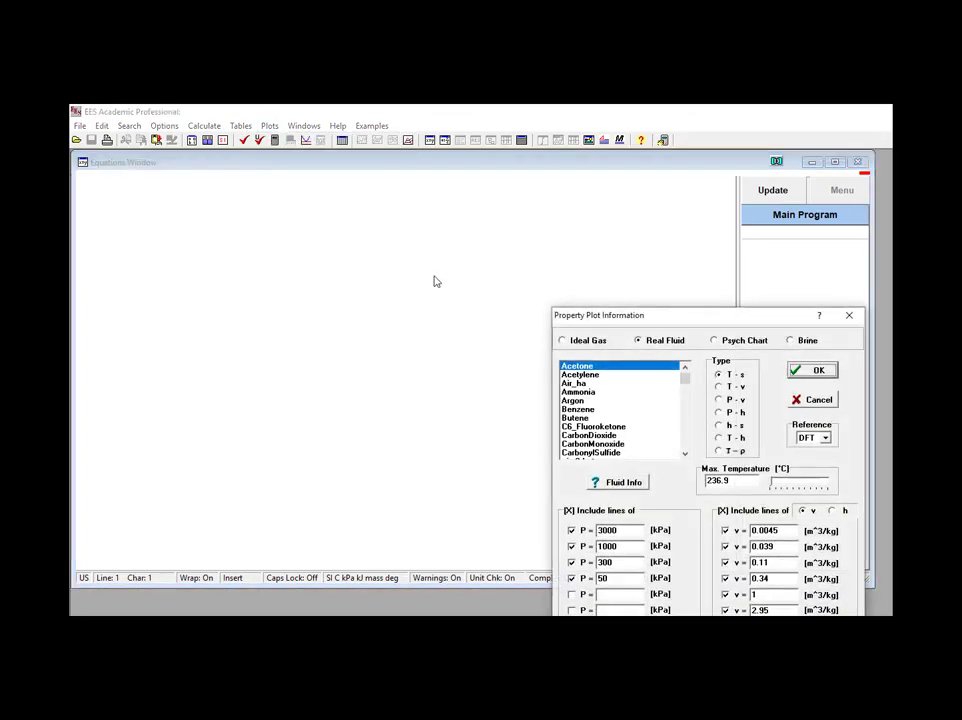
left_click_drag(642, 324, 470, 225)
left_click(392, 243)
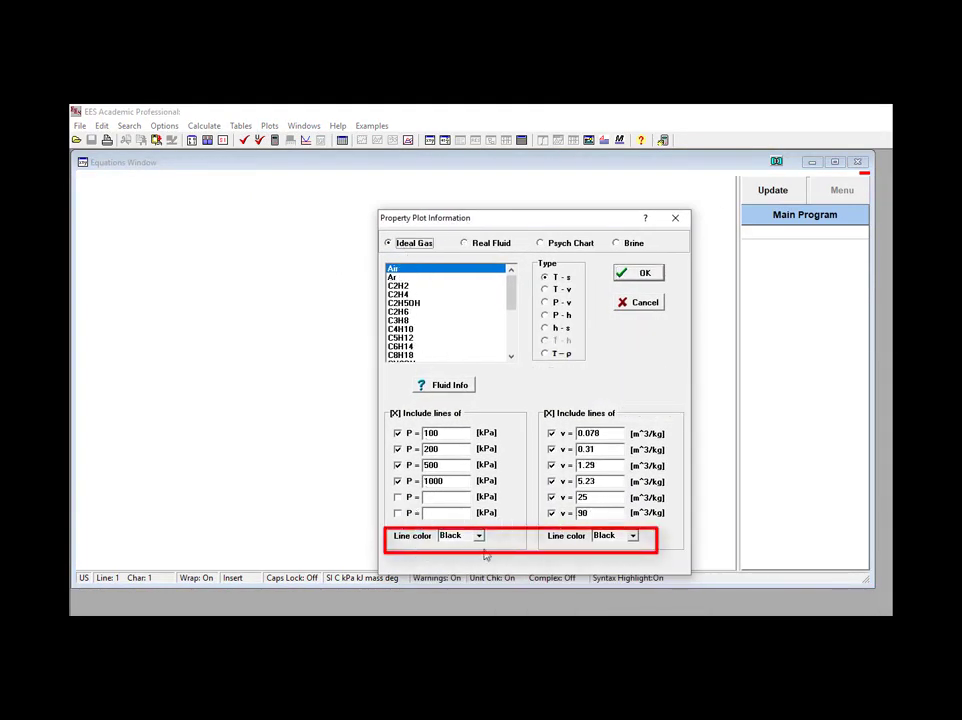
left_click(632, 537)
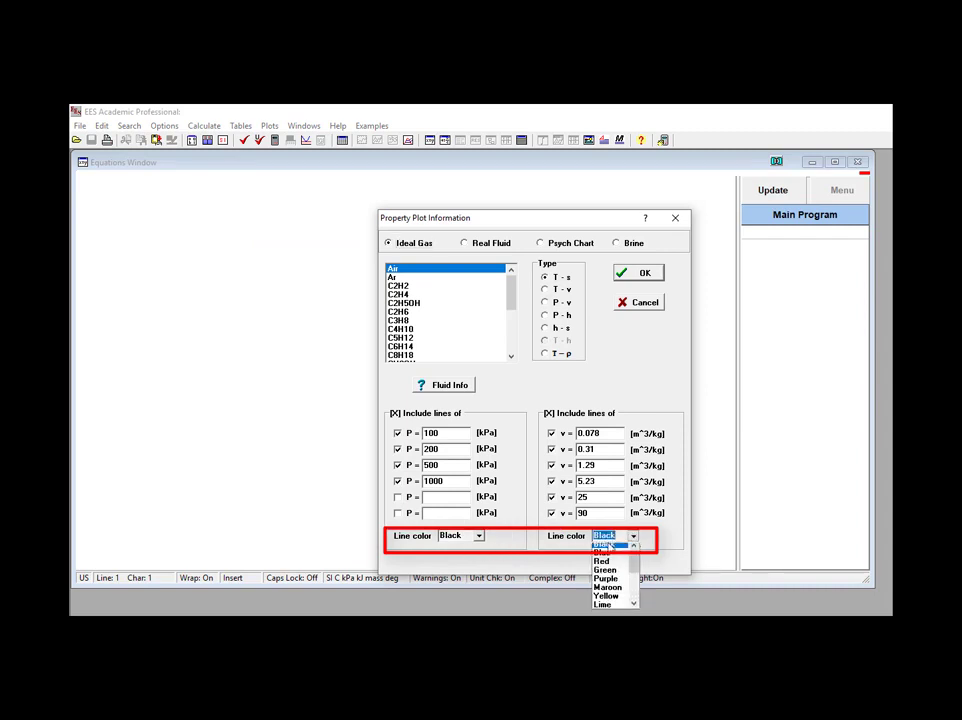
left_click(602, 562)
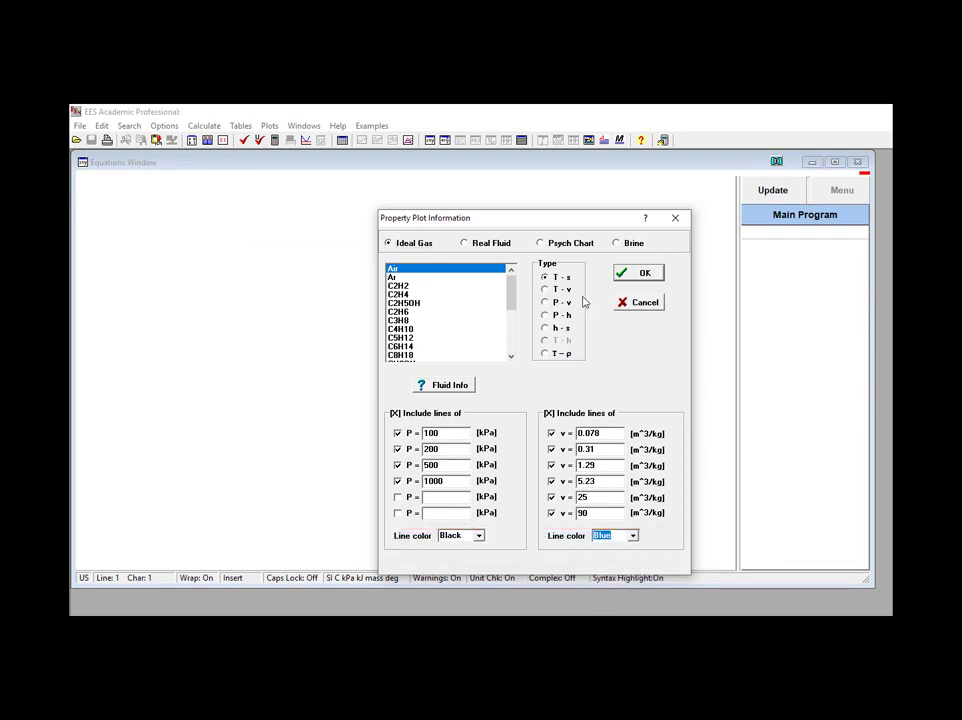
left_click(620, 277)
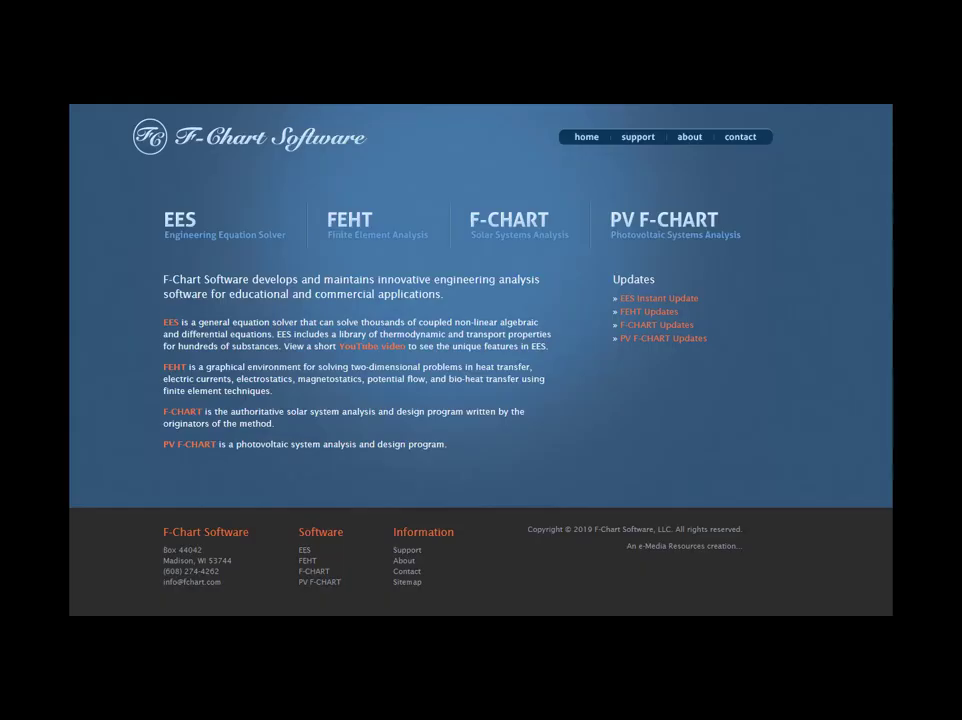
- Browse the EES product page, then view the Mastering EES eBook chapter list
left_click(182, 234)
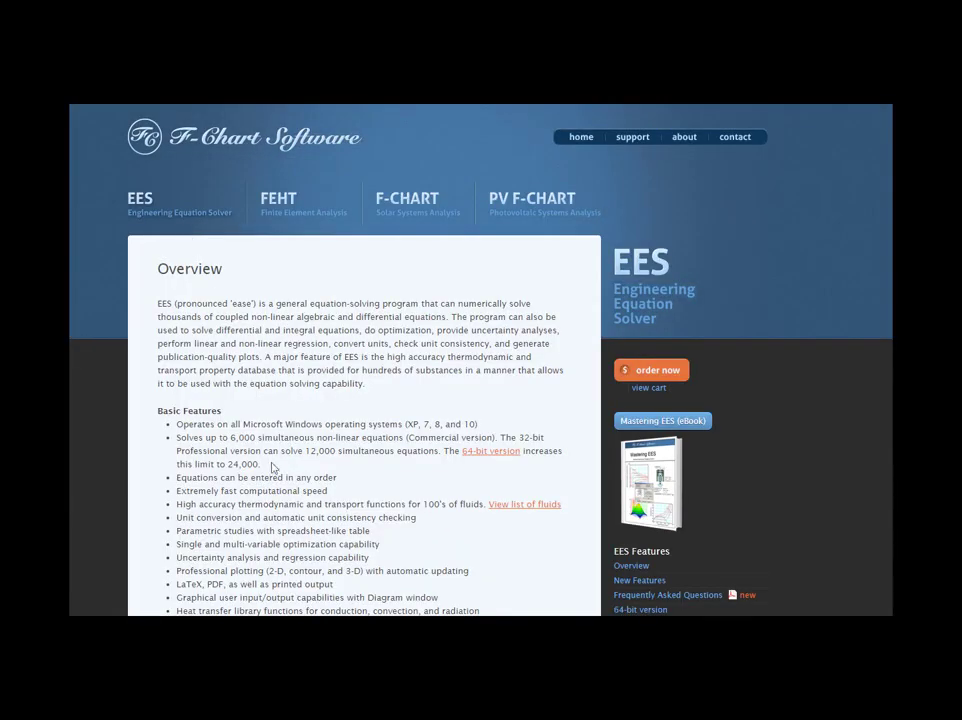
scroll(271, 466, "down", 10)
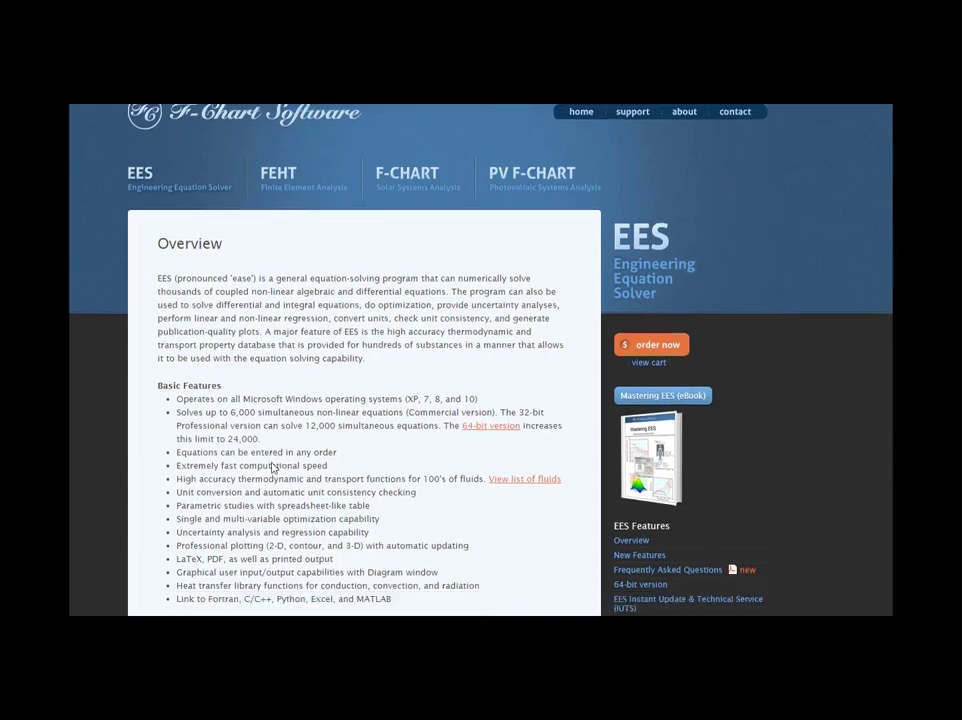
scroll(271, 461, "down", 5)
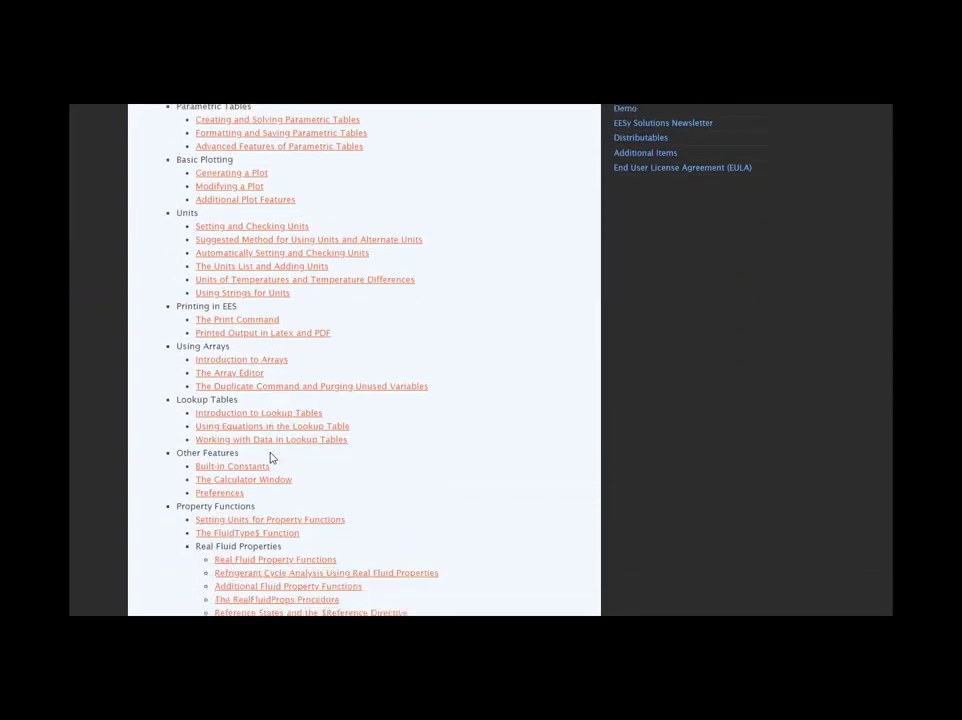
scroll(271, 461, "up", 15)
scroll(271, 459, "up", 3)
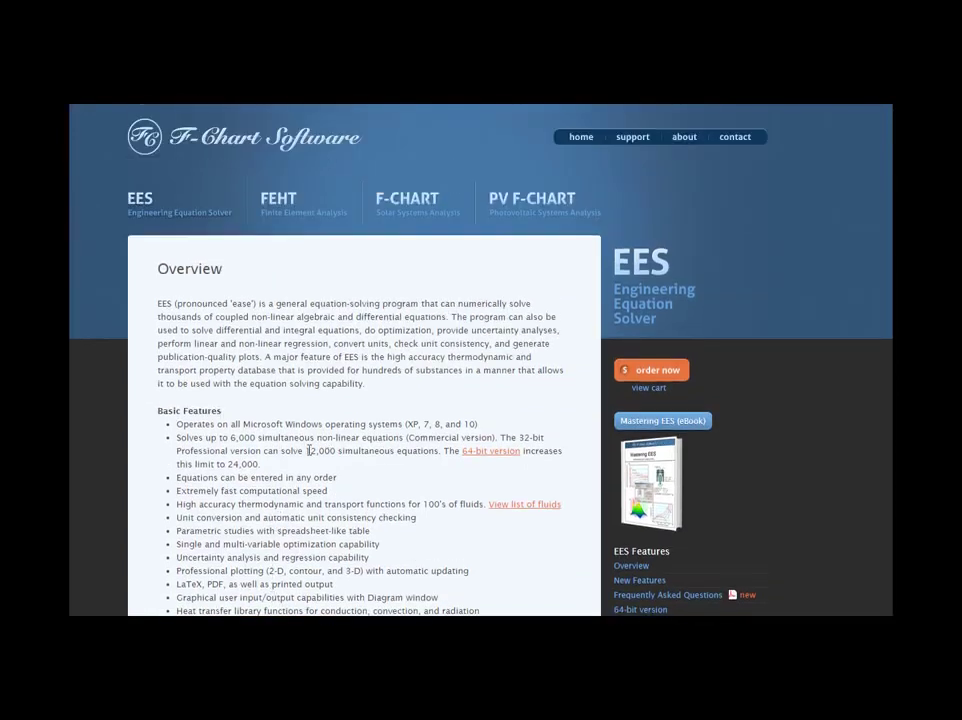
left_click(660, 423)
scroll(515, 442, "down", 3)
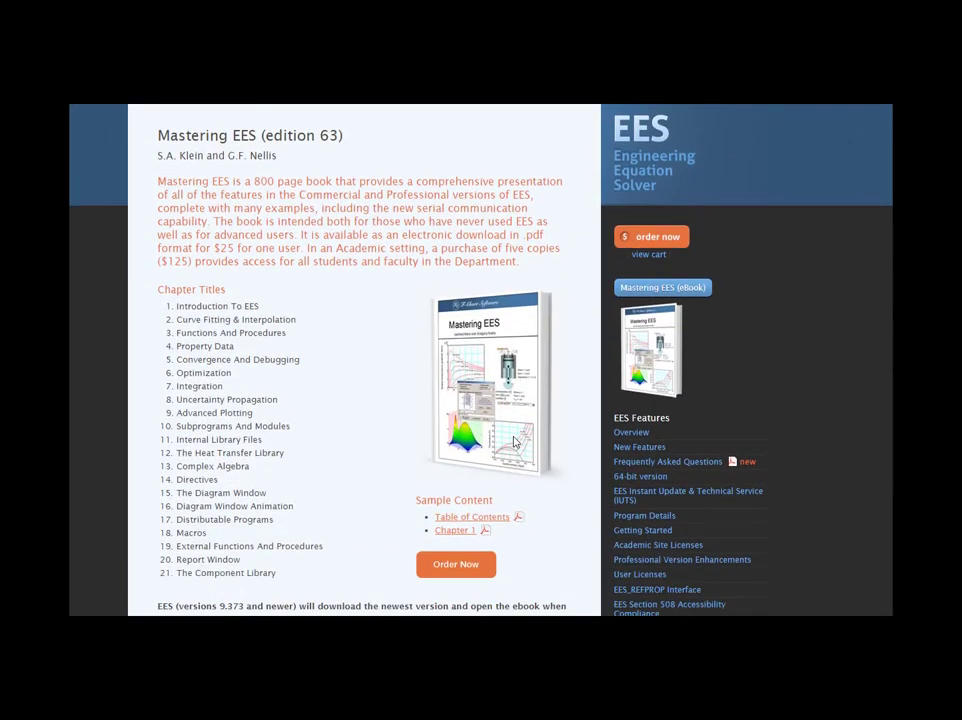